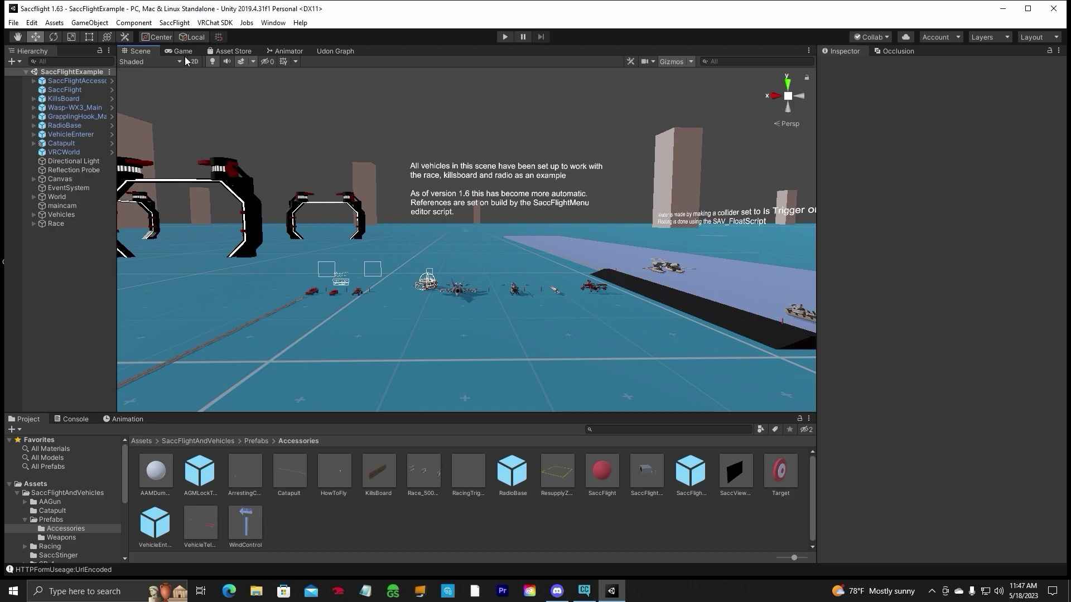
# Open the VRChat SDK control panel, look through its pages, and start Build & Publish for Windows
pyautogui.click(225, 27)
pyautogui.click(219, 54)
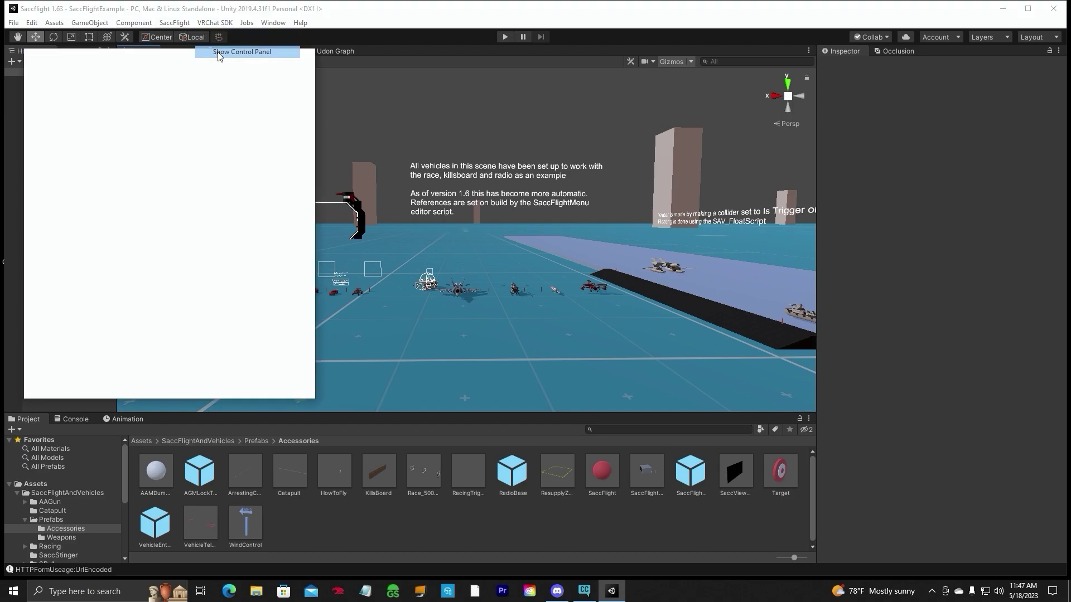
pyautogui.click(70, 123)
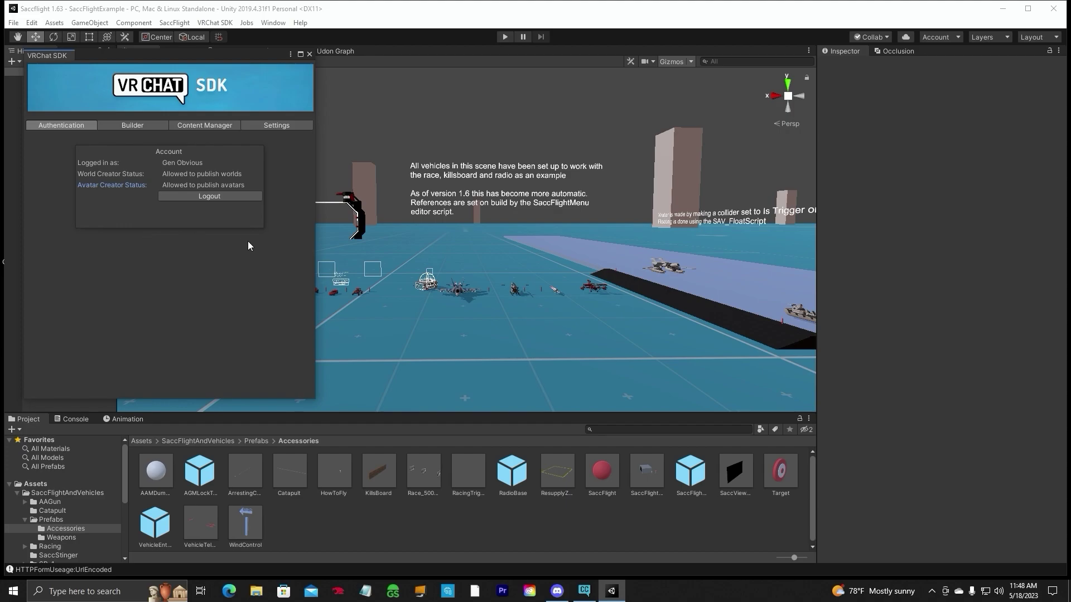
pyautogui.click(127, 125)
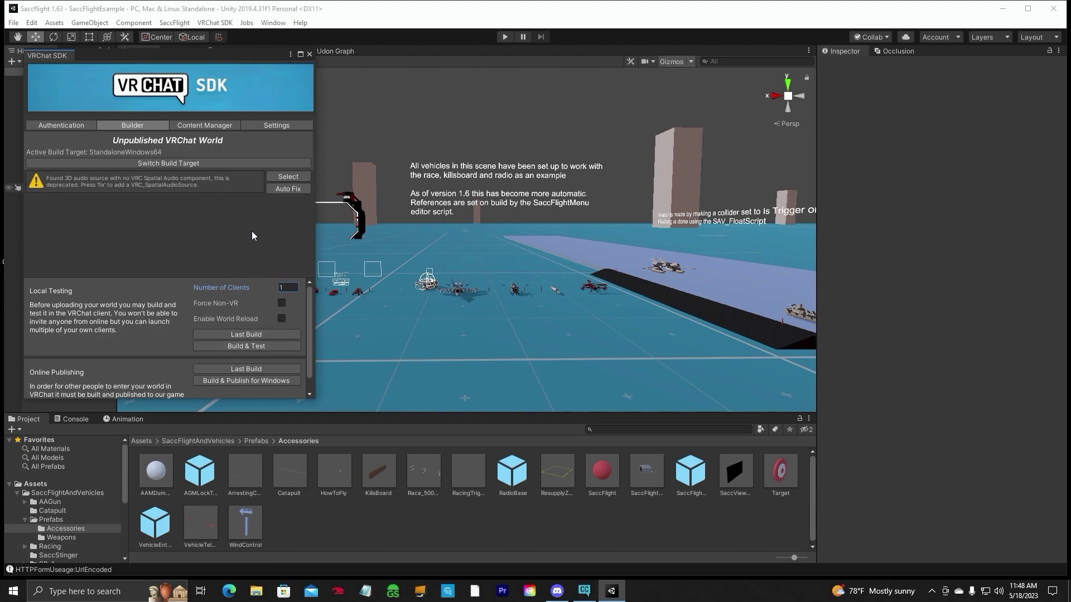
pyautogui.click(276, 126)
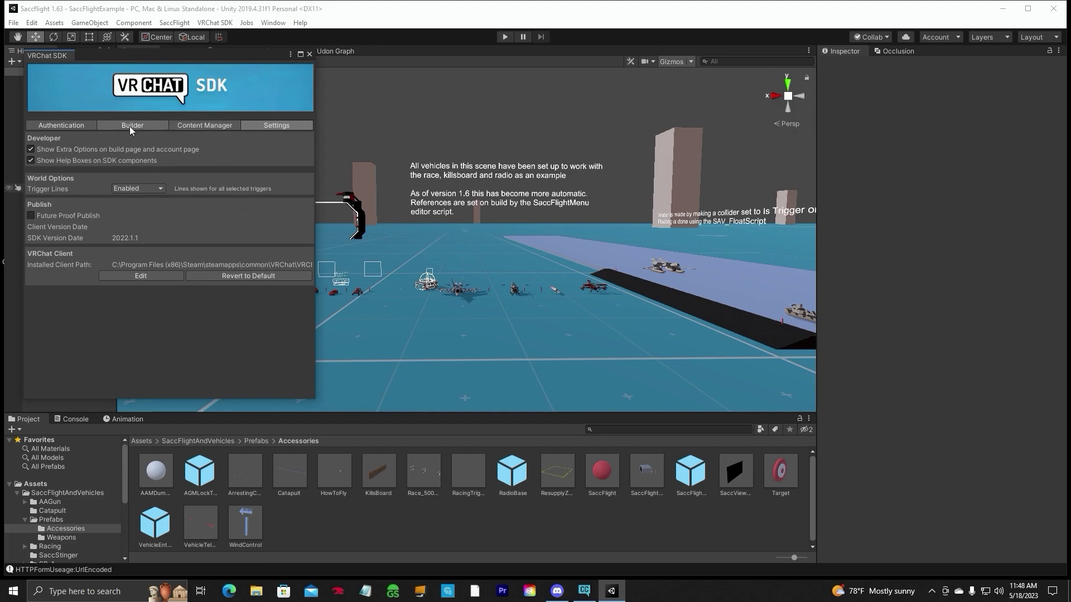
pyautogui.click(207, 124)
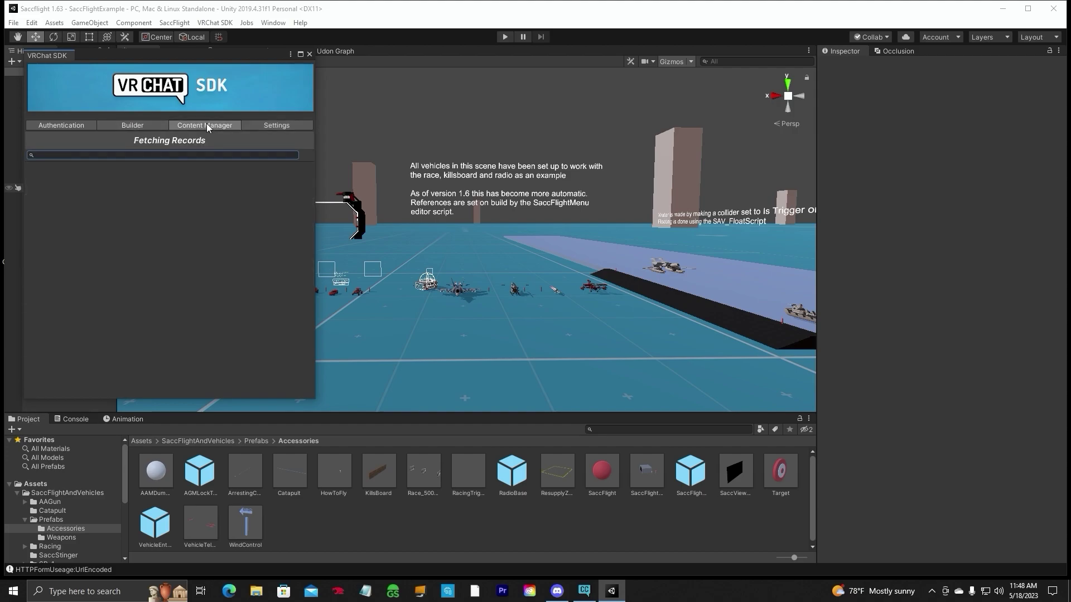
pyautogui.click(145, 124)
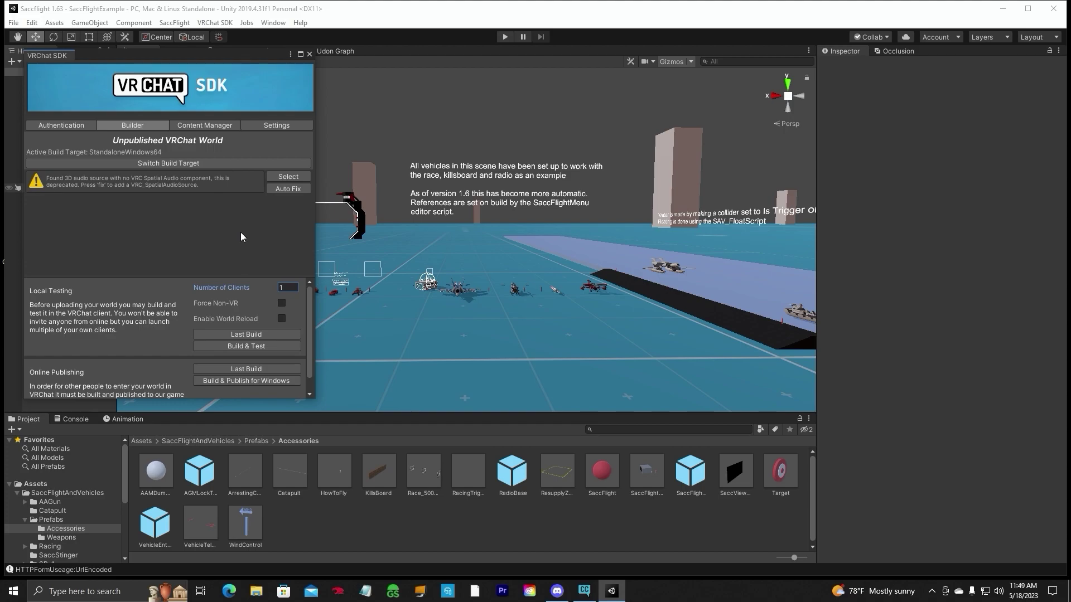
pyautogui.click(249, 382)
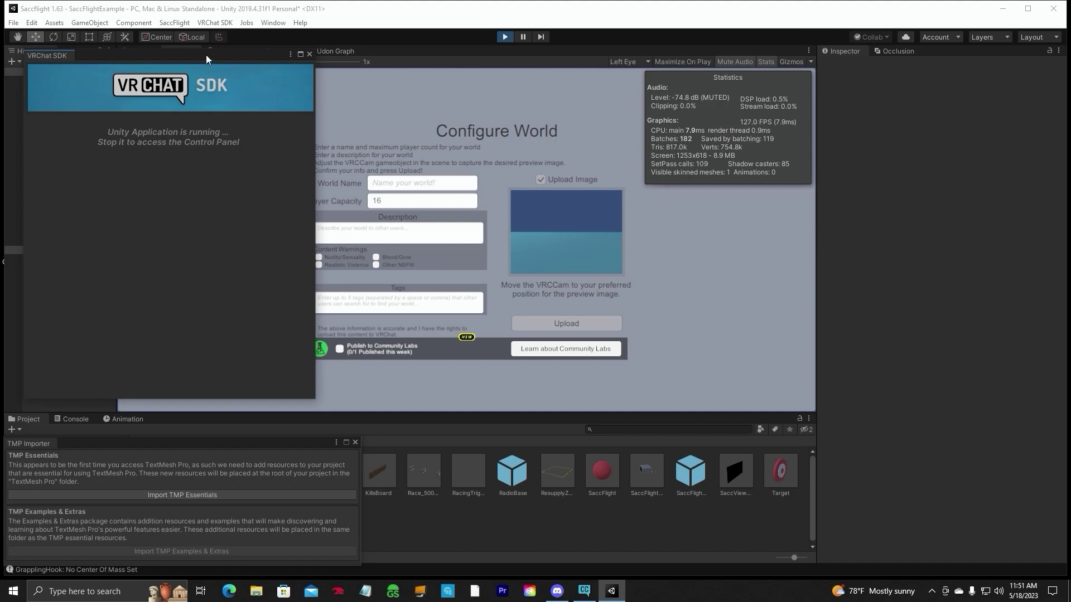
# Name the world "Saccflight Test", describe it as "testing saccflight", and enter the tags "fly airplane"
pyautogui.moveTo(206, 54); pyautogui.dragTo(181, 69)
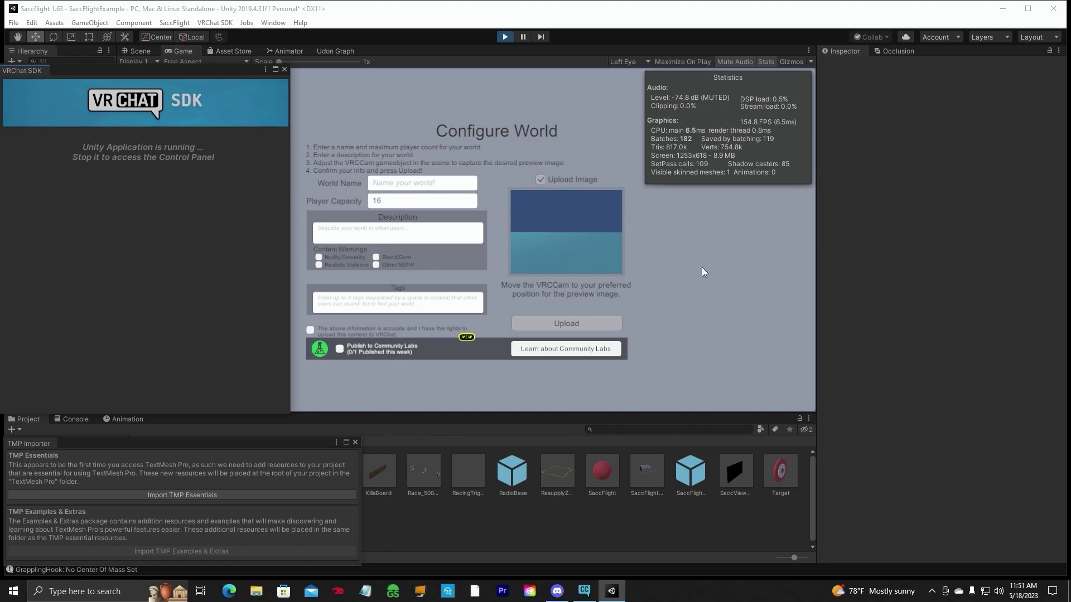
pyautogui.click(414, 182)
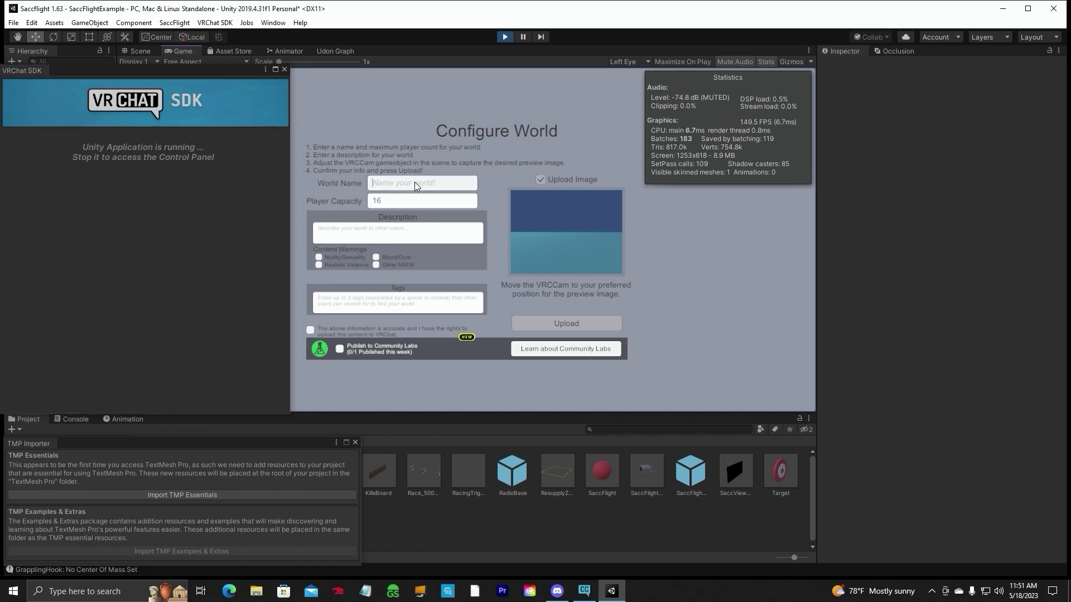
pyautogui.write('Saccflight Test')
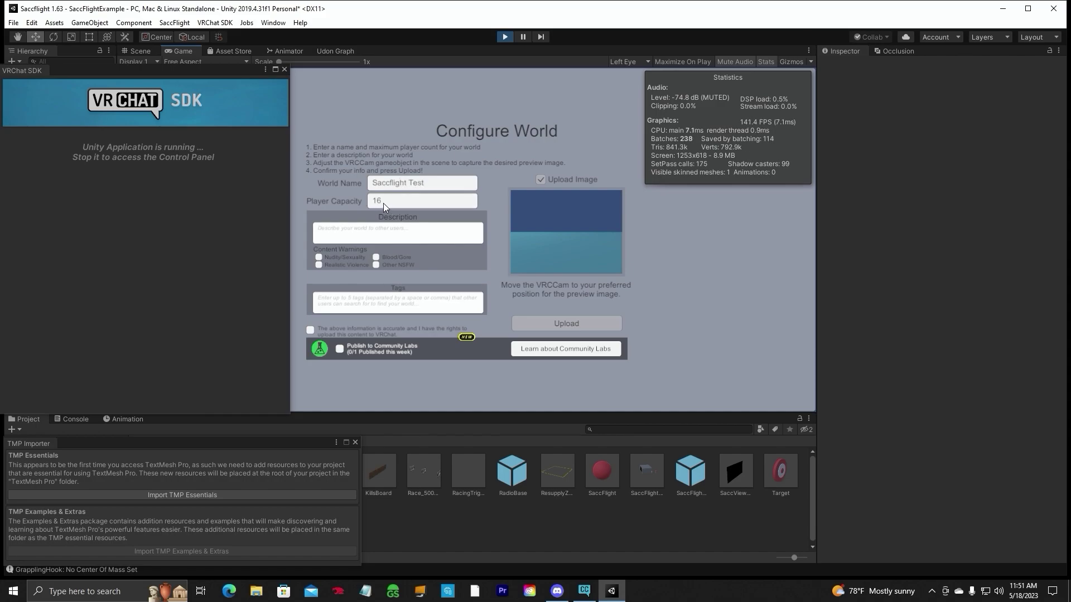
pyautogui.click(404, 236)
pyautogui.write('tes')
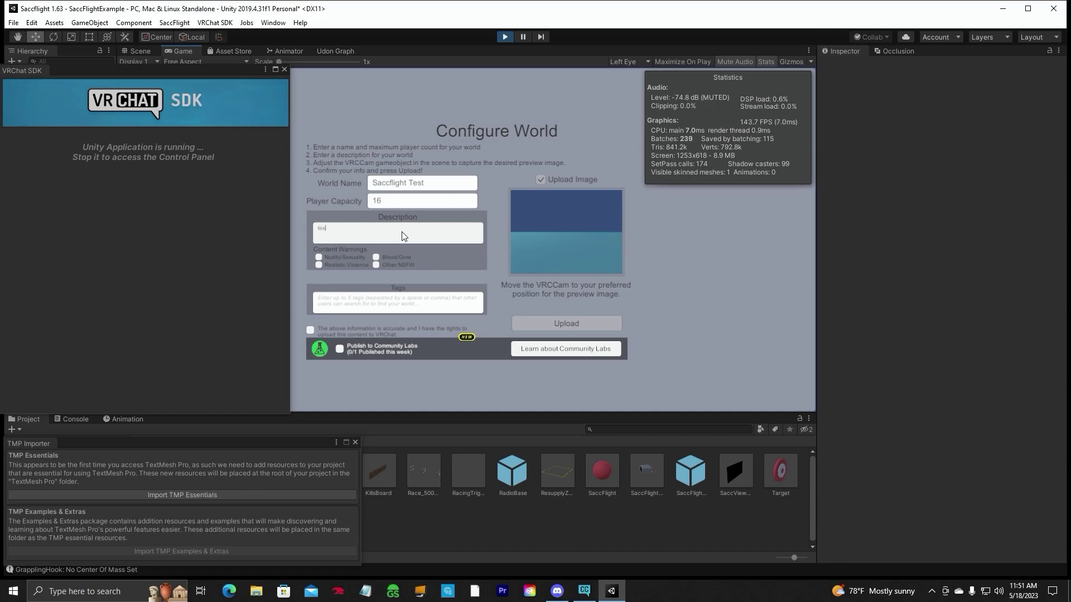
pyautogui.write('ting saccflight')
pyautogui.click(380, 301)
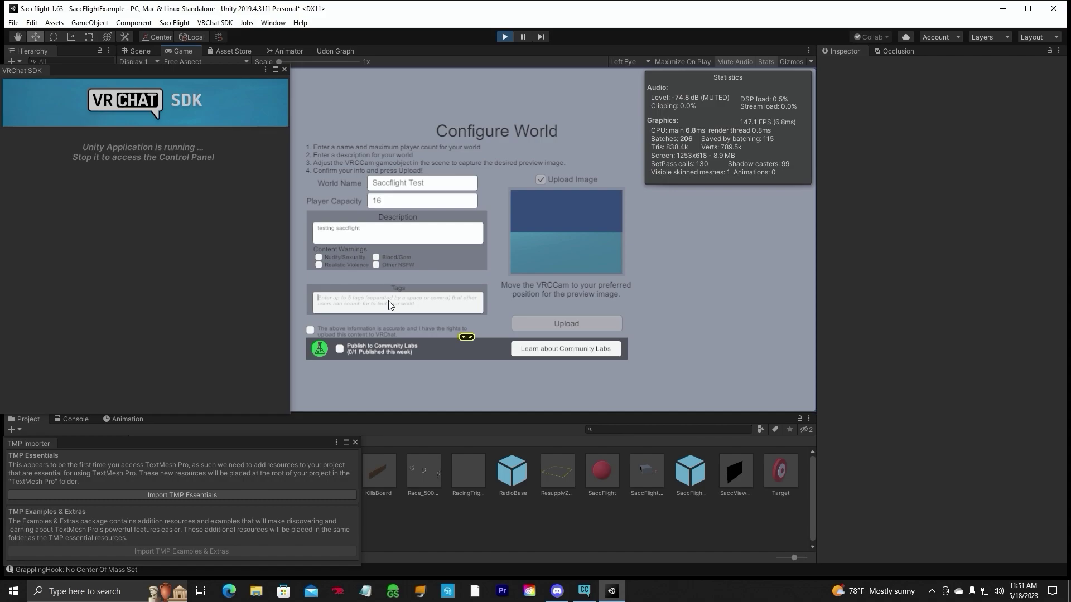
pyautogui.write('fly airplane')
# Accept the content rights statement, upload the Windows version of the world, and close the upload message
pyautogui.click(310, 331)
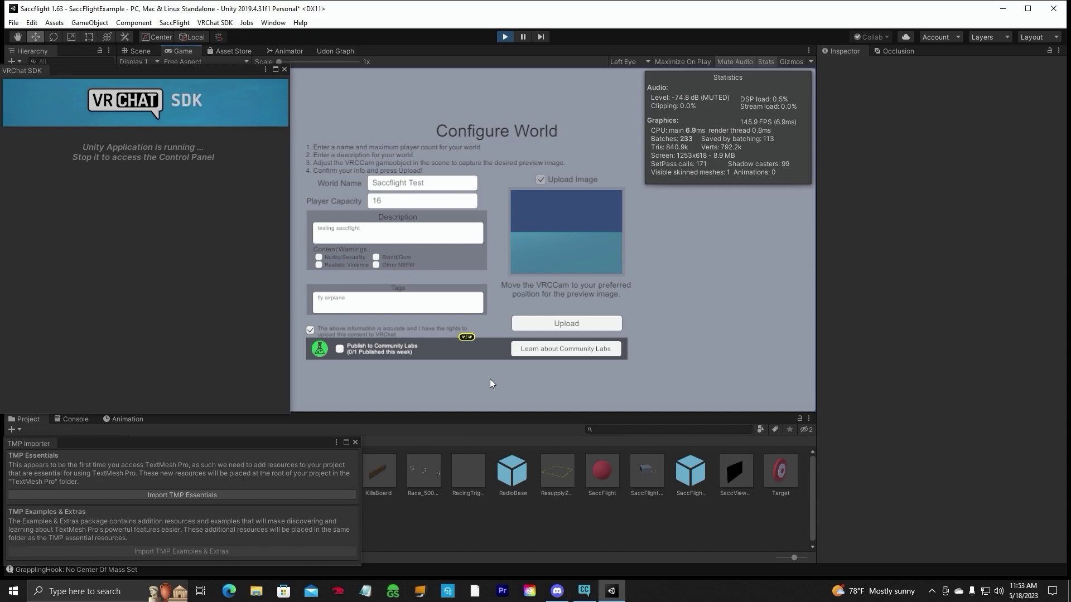
pyautogui.click(552, 323)
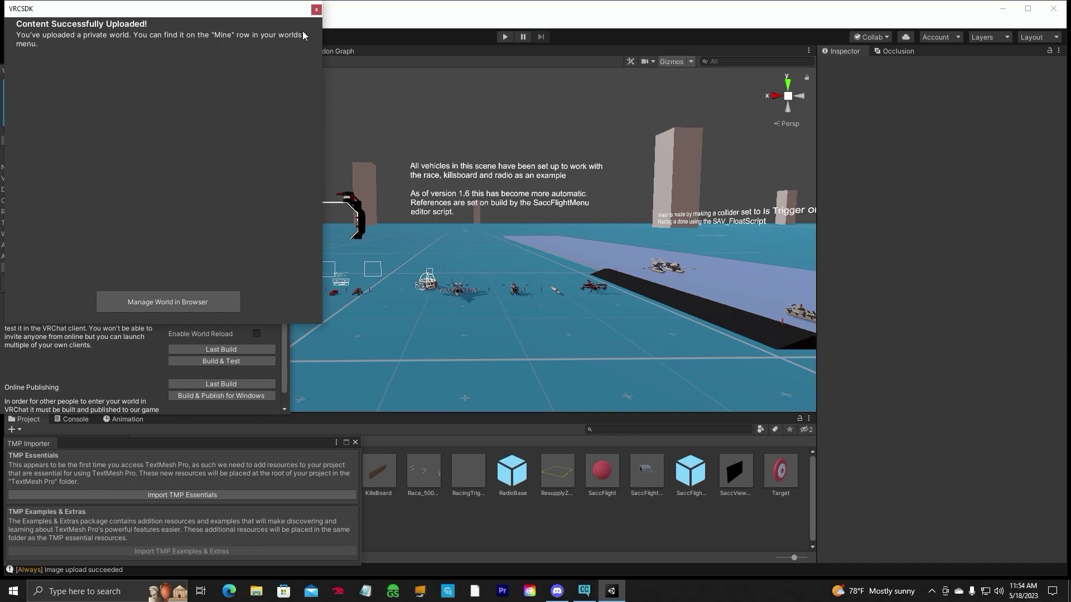
pyautogui.click(316, 9)
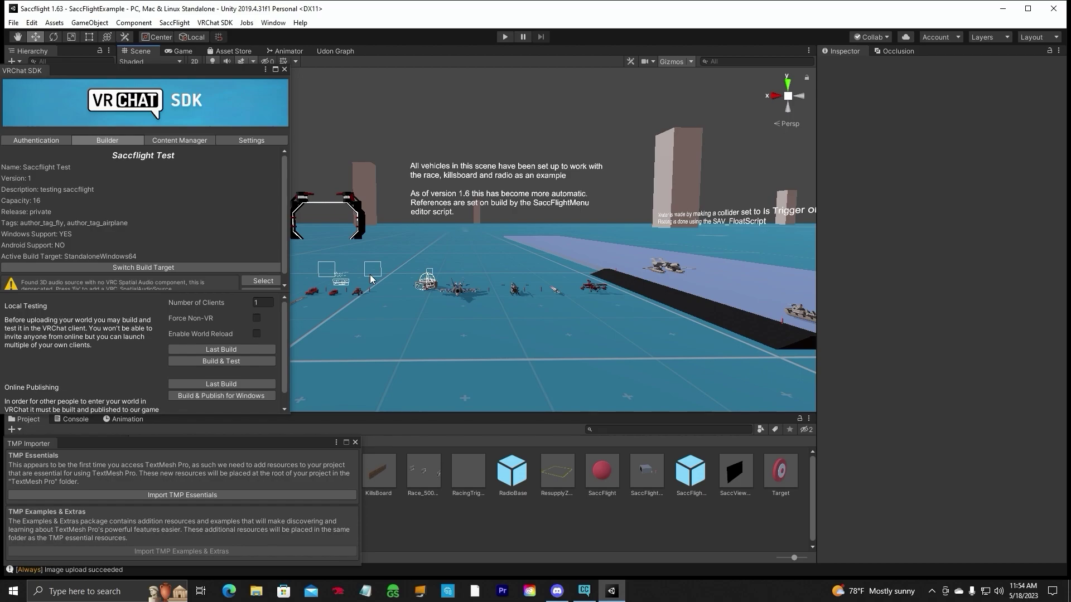
# Switch the world's build target to Android and confirm the change
pyautogui.click(149, 268)
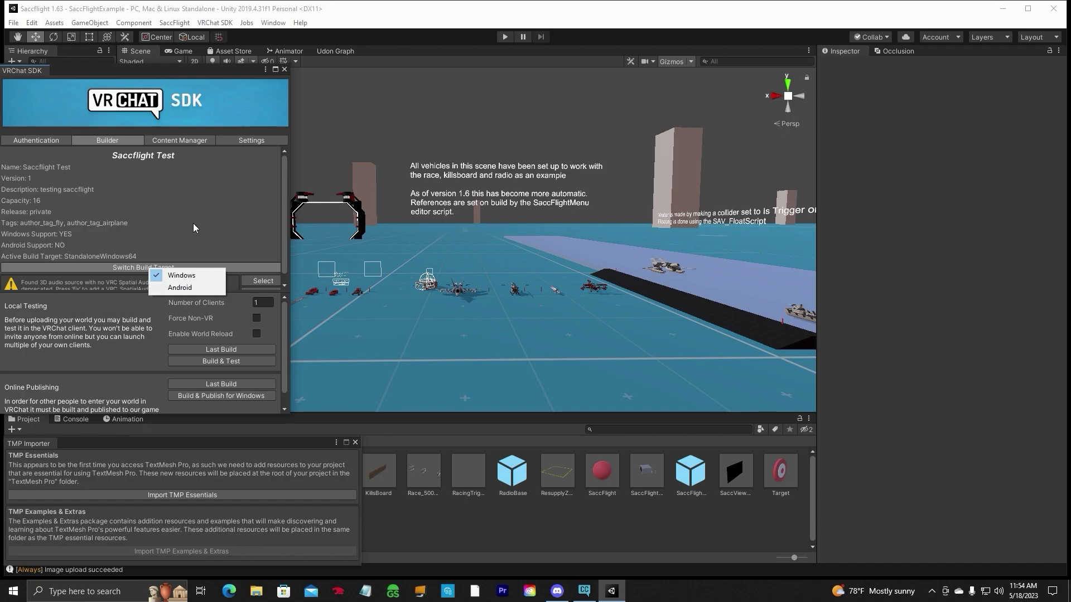
pyautogui.click(173, 288)
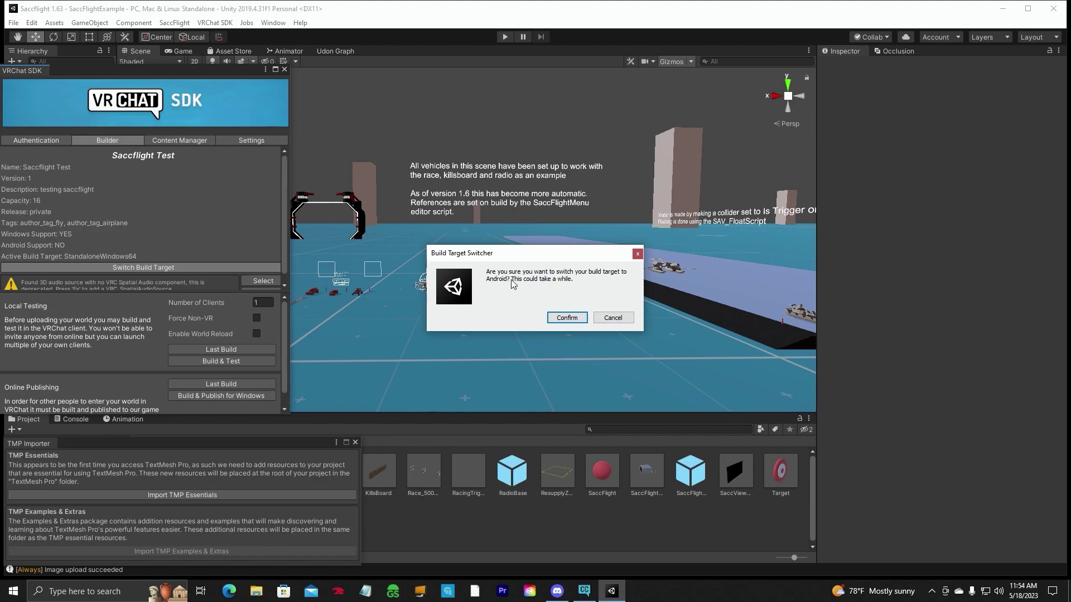
pyautogui.click(567, 317)
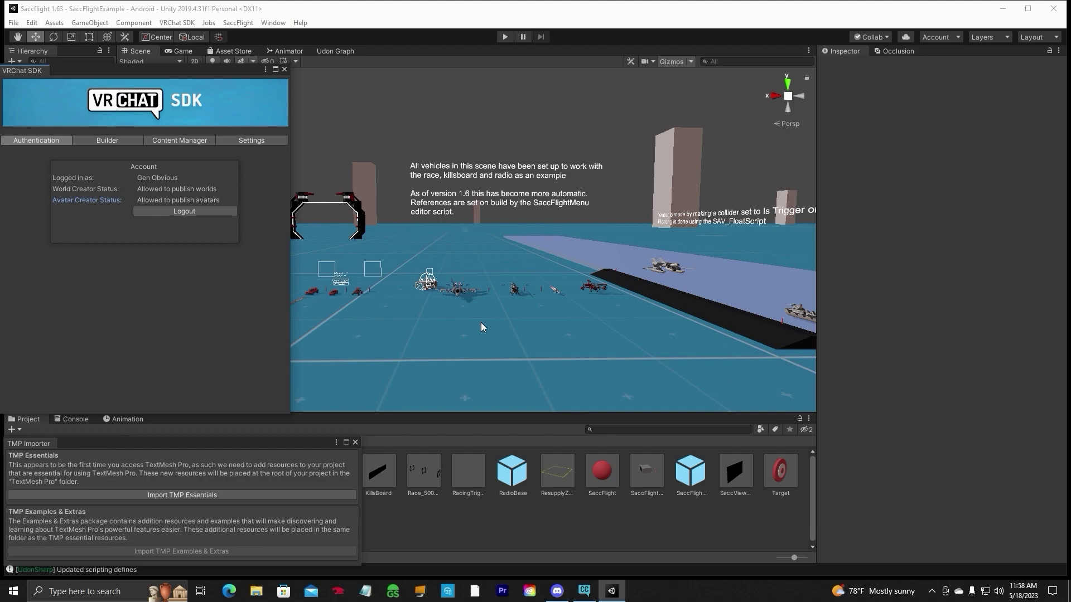
# Review the Android build issues in the Builder and auto-fix the default texture format to ASTC
pyautogui.click(106, 142)
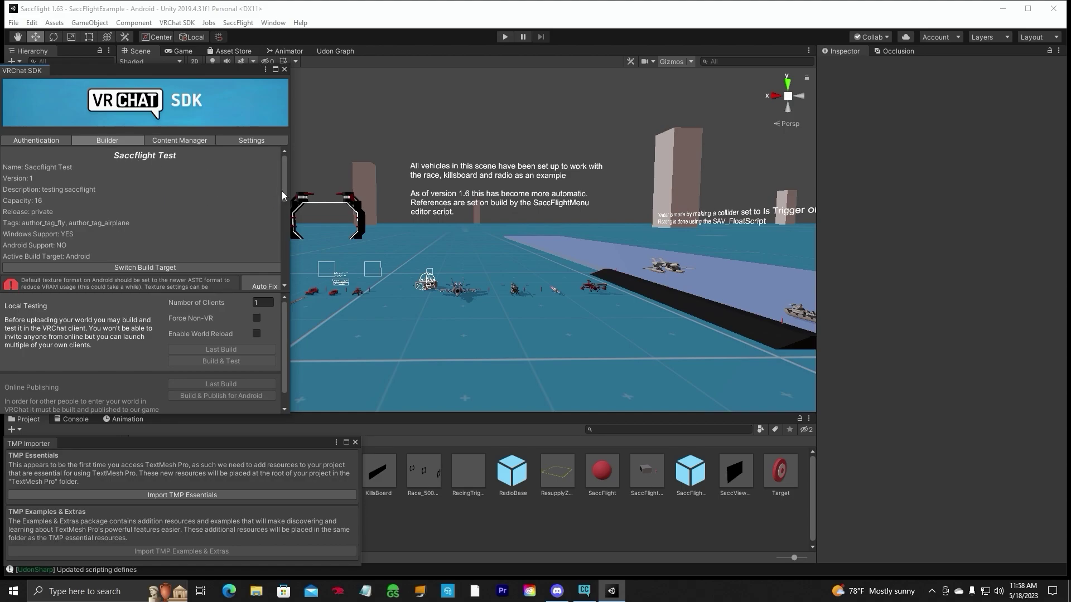
pyautogui.moveTo(284, 179); pyautogui.dragTo(287, 190)
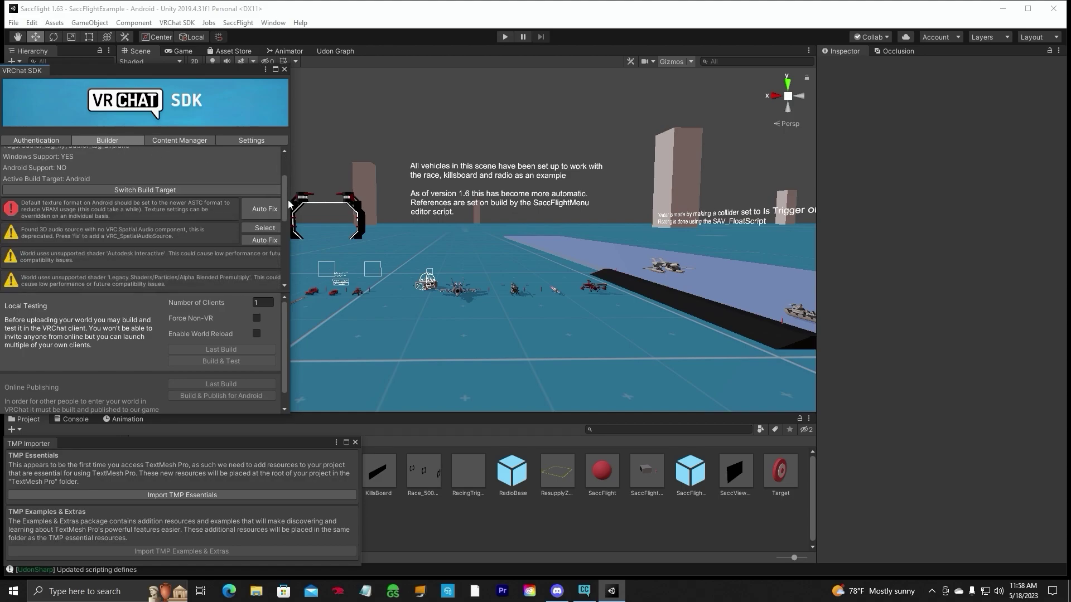
pyautogui.scroll(2, 288, 199)
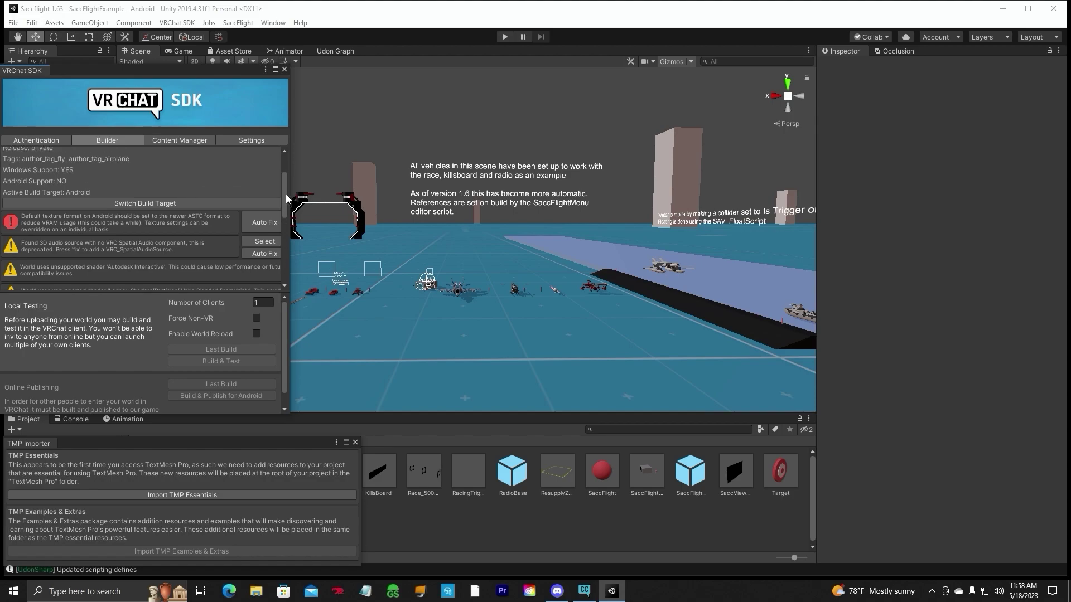
pyautogui.scroll(-1, 286, 194)
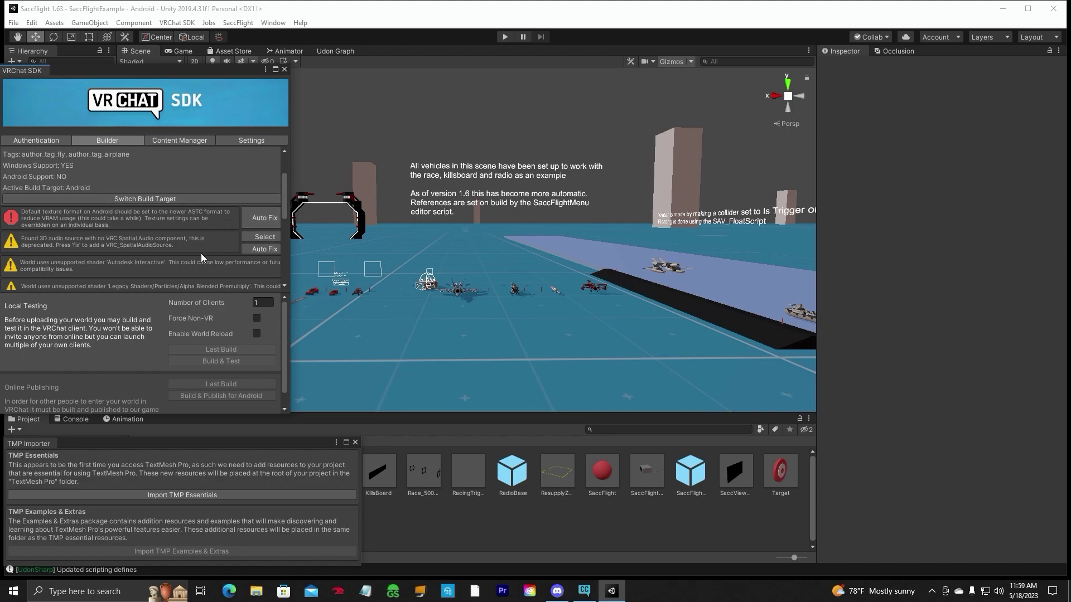
pyautogui.scroll(-3, 202, 253)
pyautogui.scroll(3, 142, 269)
pyautogui.click(263, 219)
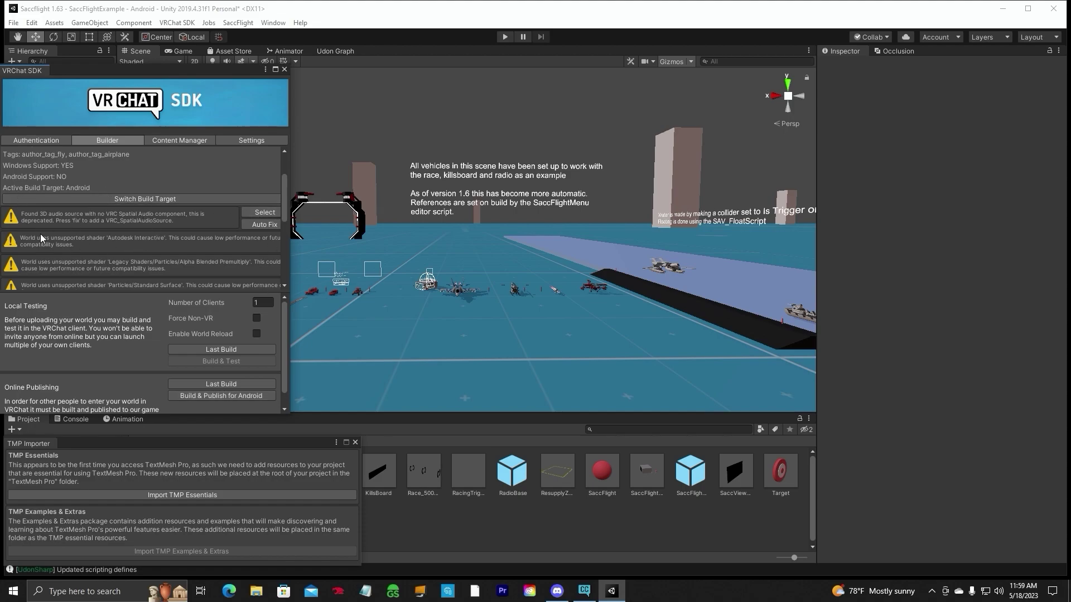
# Build and publish the world for Android, accepting the content rights statement and keeping the existing world details
pyautogui.click(222, 397)
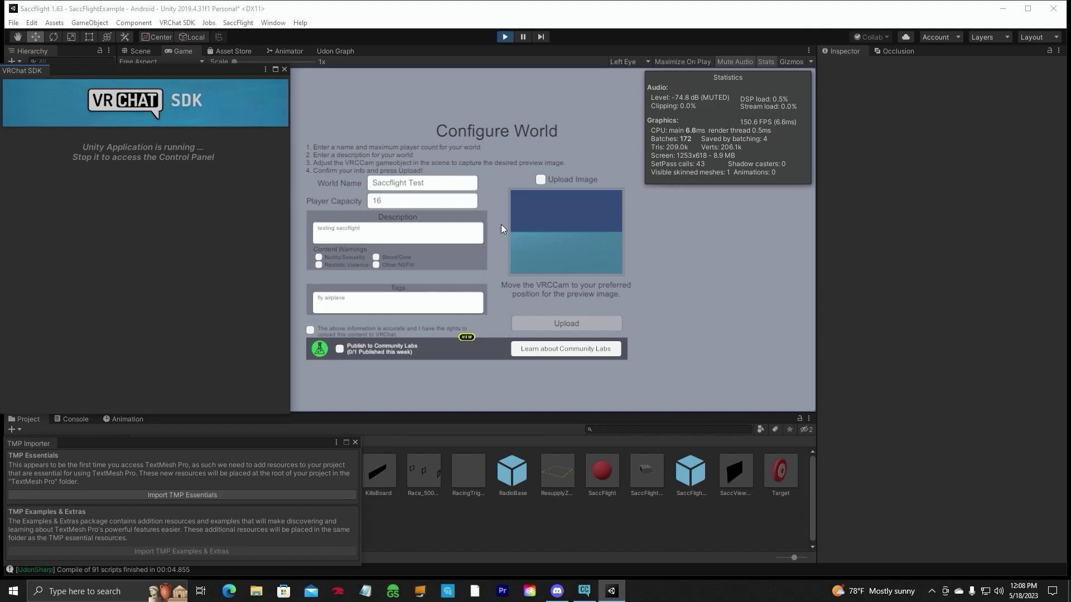
pyautogui.click(310, 331)
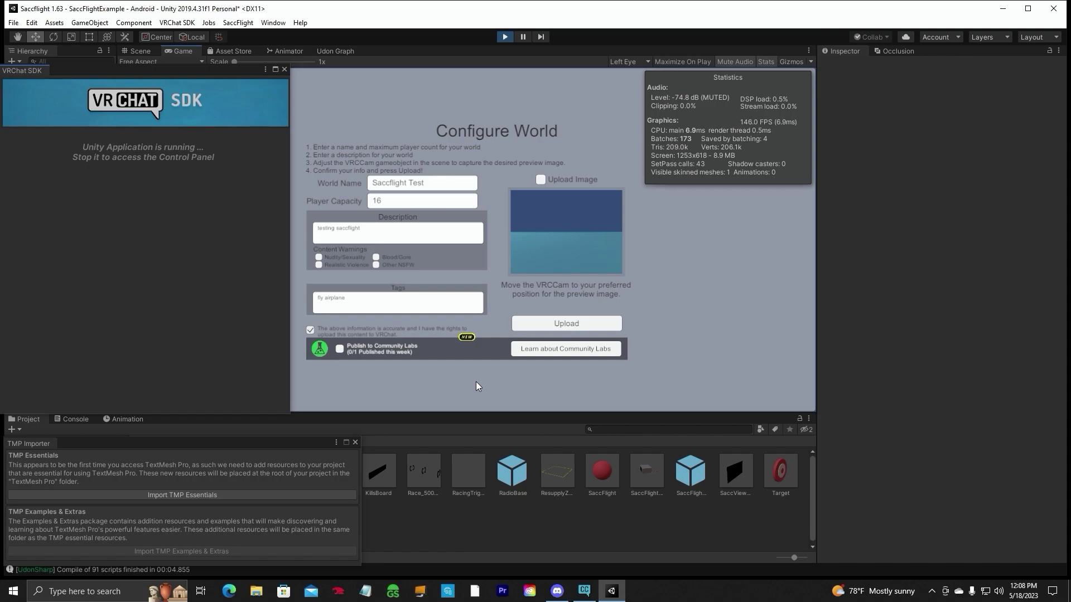
pyautogui.click(564, 322)
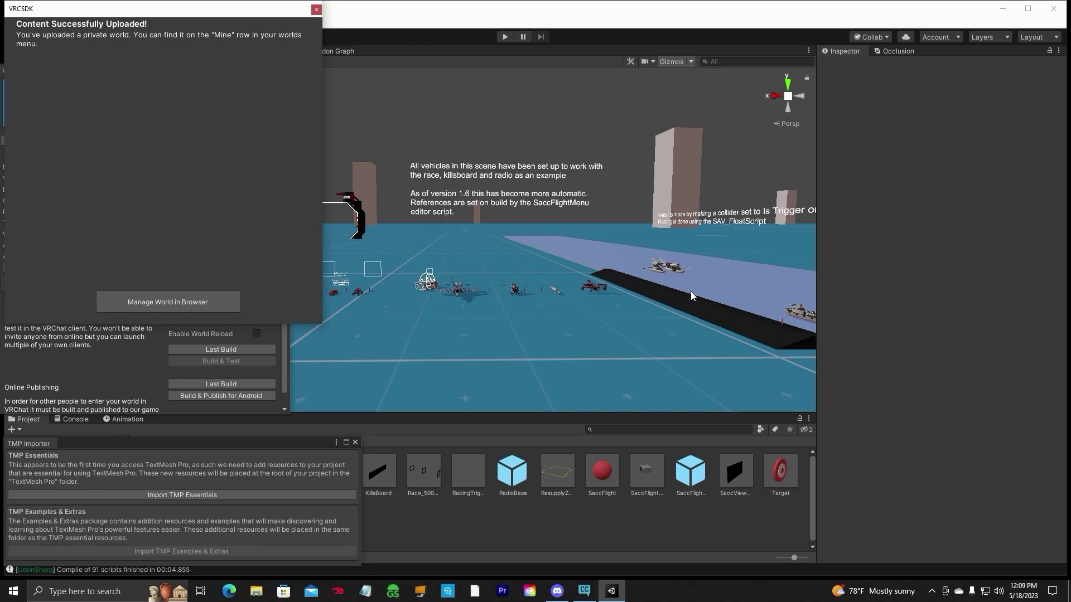
pyautogui.click(316, 9)
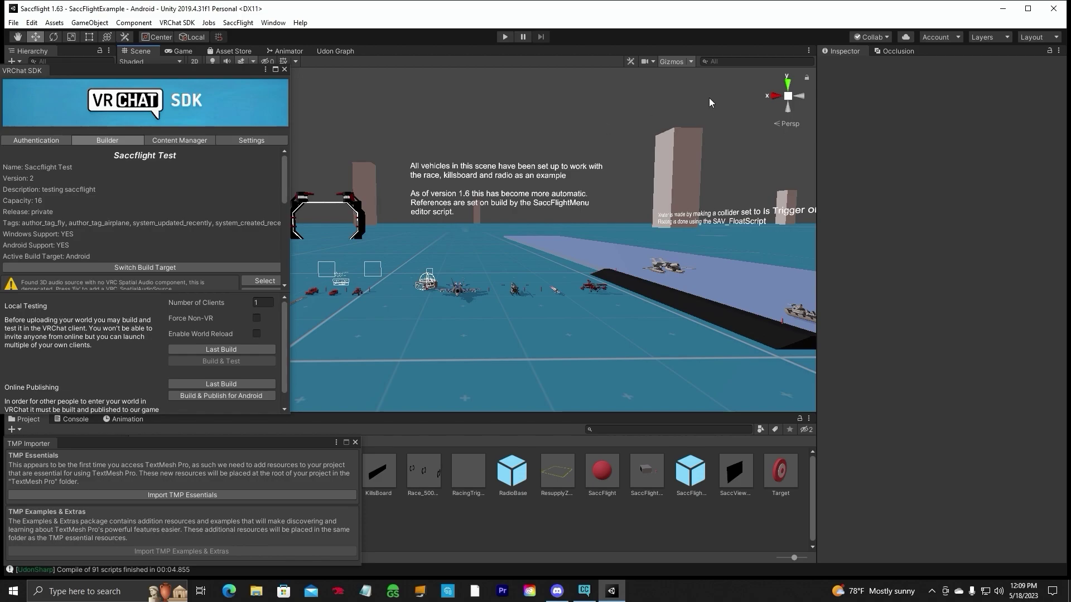
# Switch the build target to Windows and return to the Builder page
pyautogui.click(156, 269)
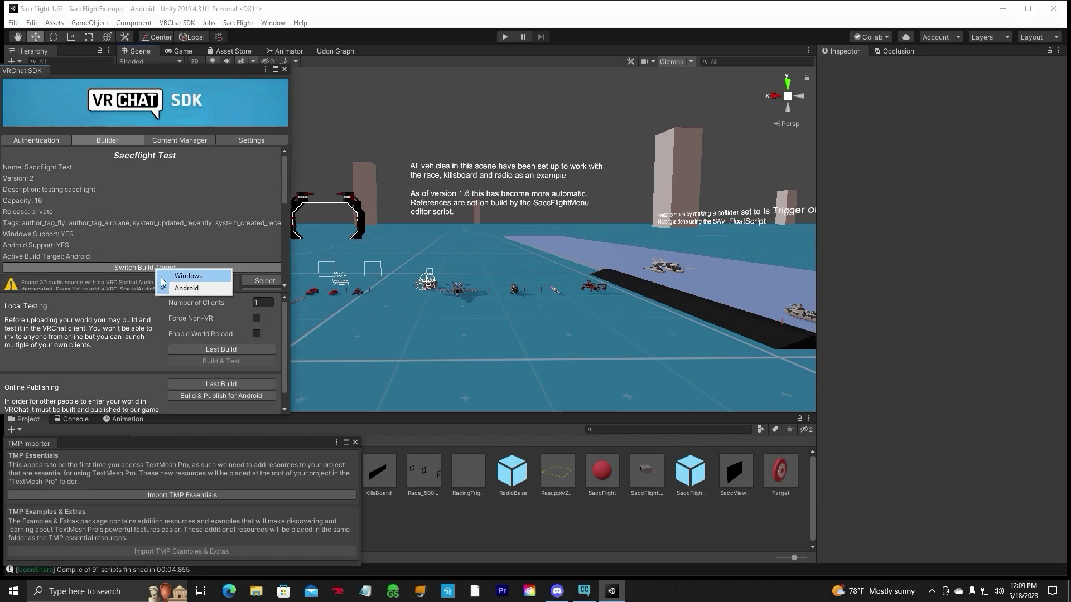
pyautogui.click(162, 277)
pyautogui.click(575, 319)
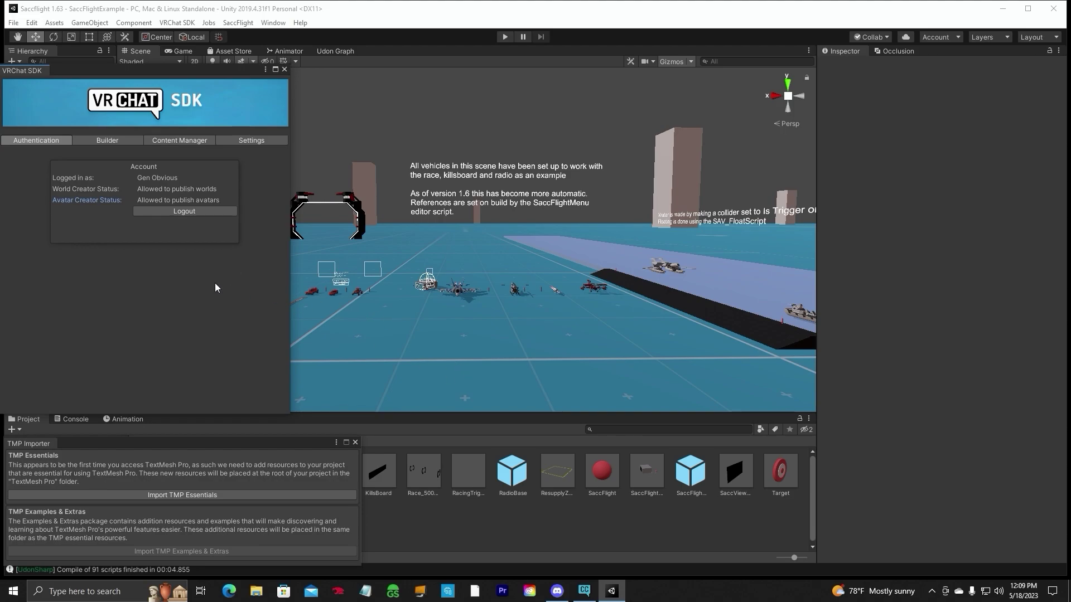
pyautogui.click(108, 138)
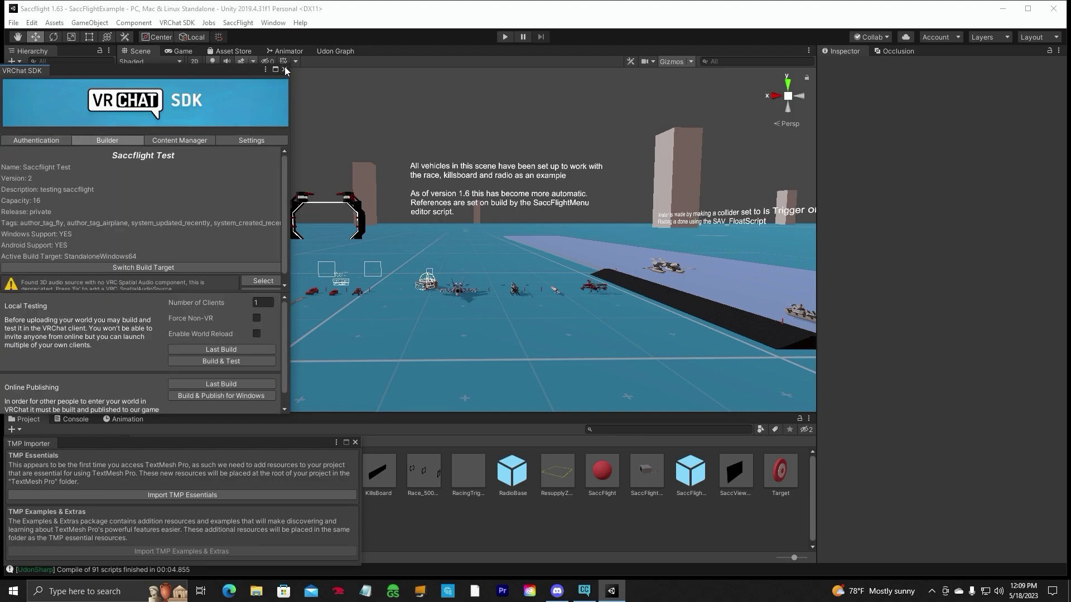
# Close the VRChat SDK control panel and the TMP Importer window
pyautogui.click(285, 69)
pyautogui.moveTo(531, 309); pyautogui.dragTo(550, 303, button='right')
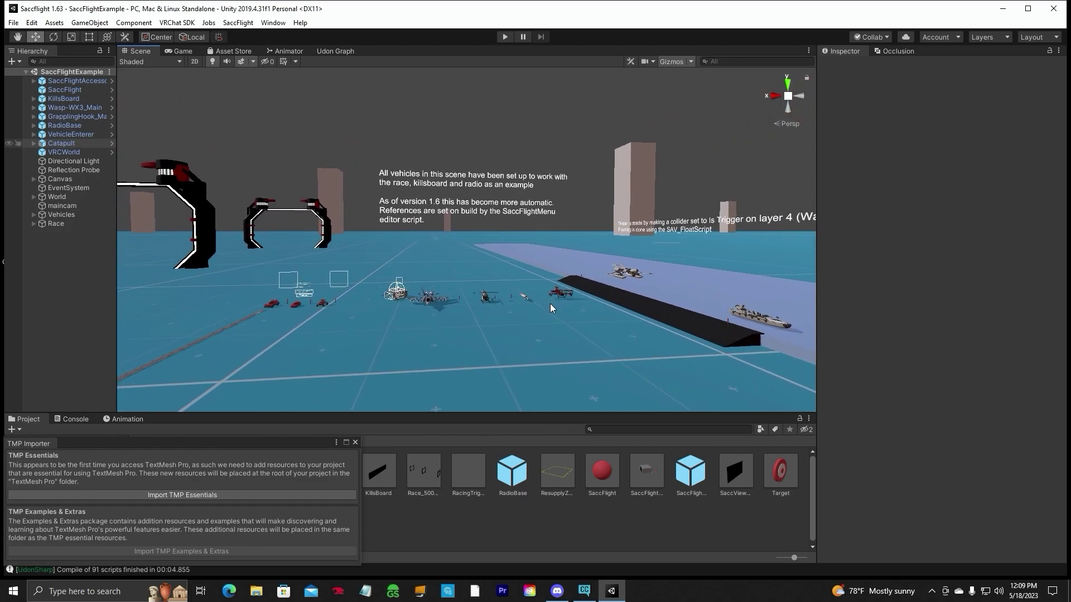
pyautogui.click(354, 442)
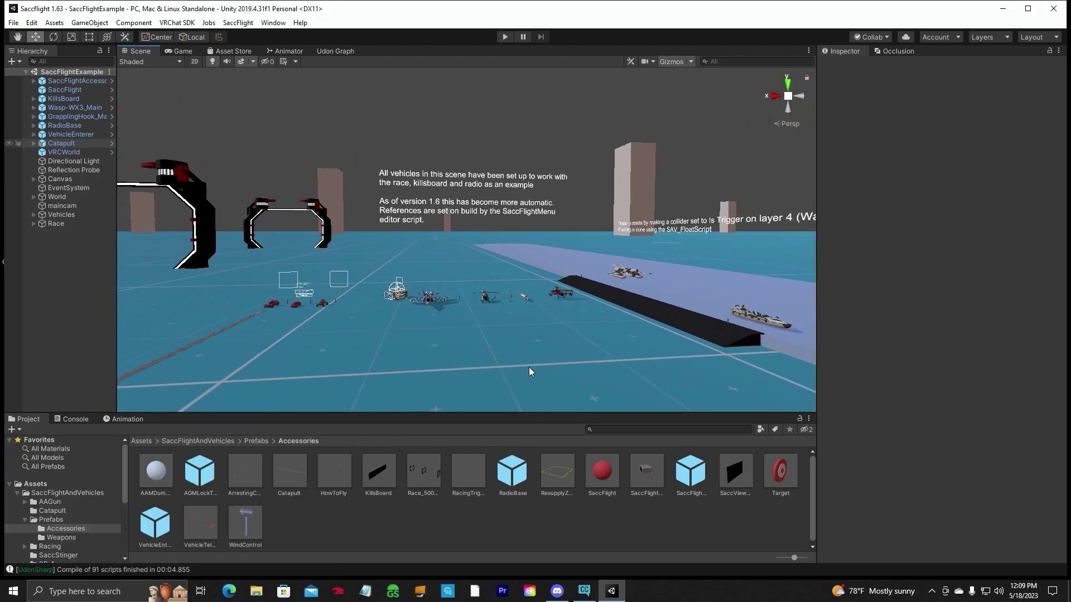
pyautogui.moveTo(529, 367); pyautogui.dragTo(565, 334, button='right')
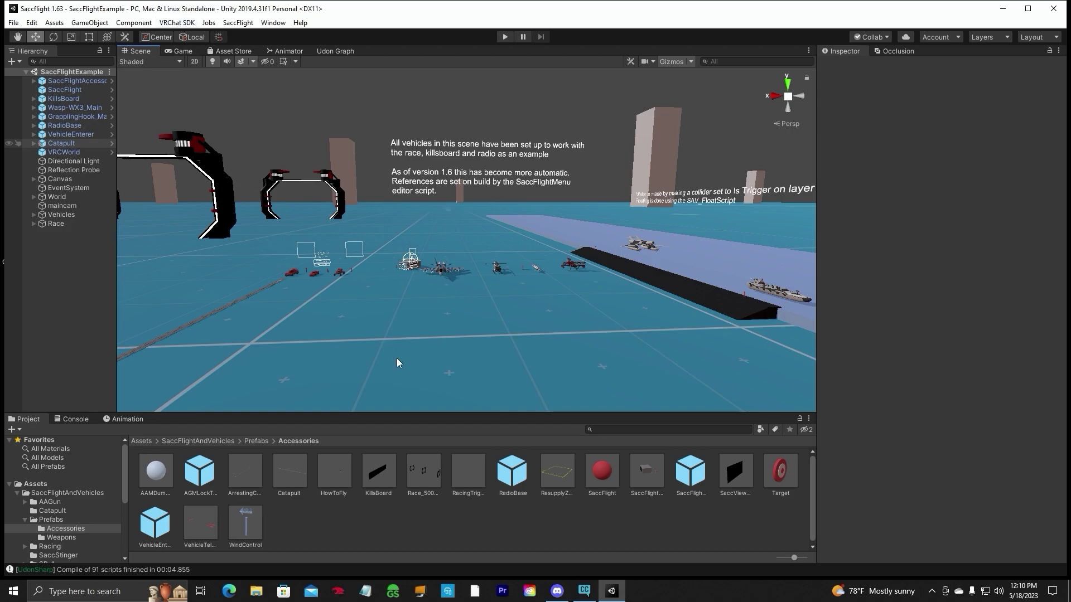
pyautogui.moveTo(570, 356); pyautogui.dragTo(530, 363, button='right')
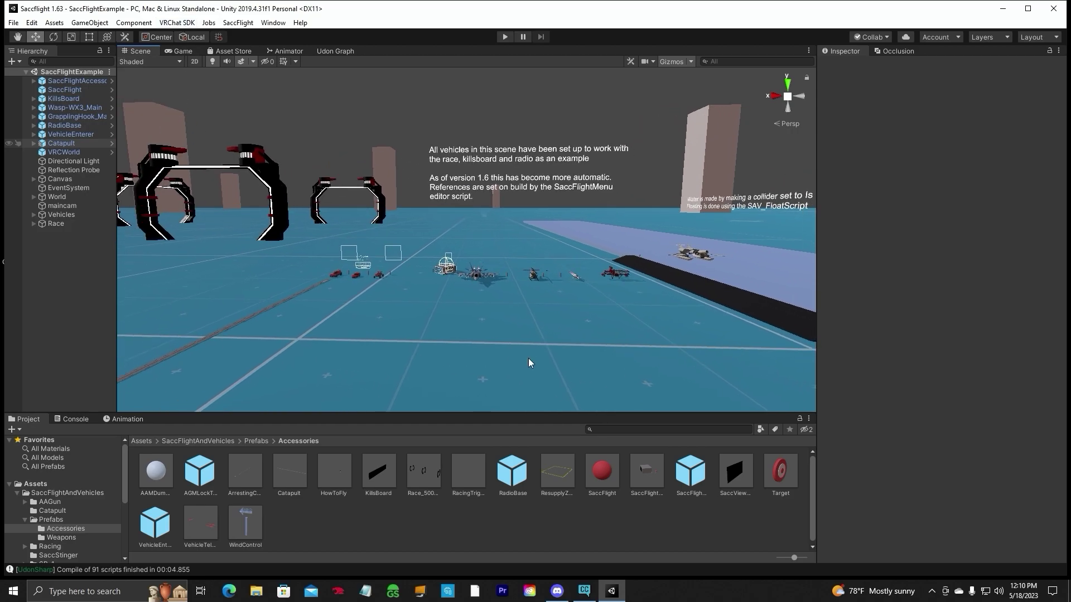